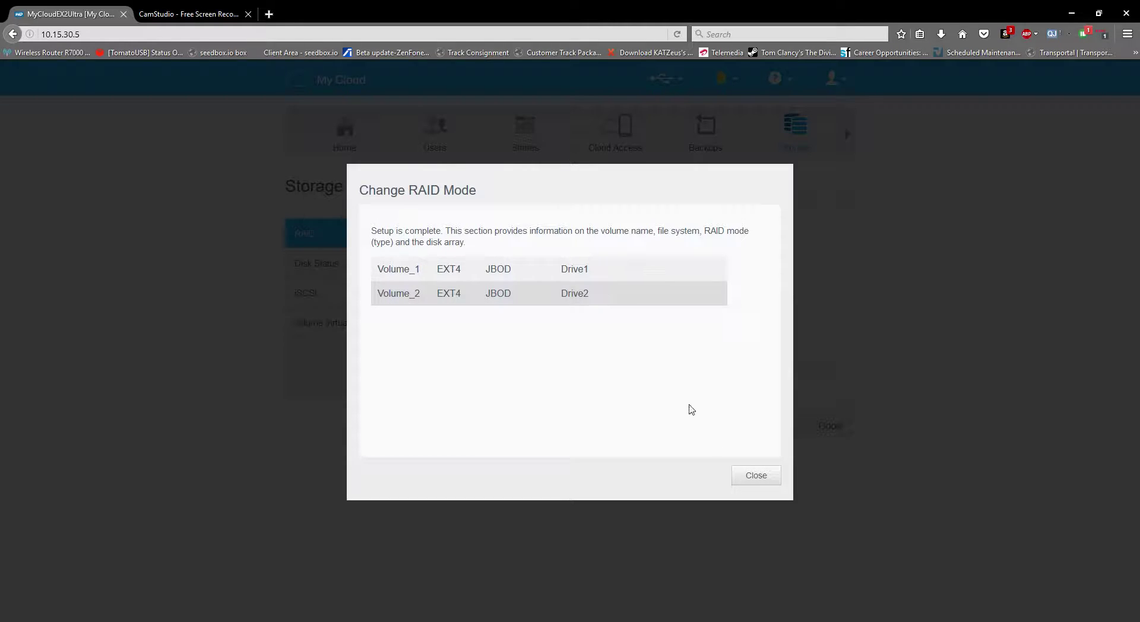
- Close the completed RAID mode setup, then review Drive1's S.M.A.R.T. data in the disk status
{"action": "left_click", "coordinate": [757, 479]}
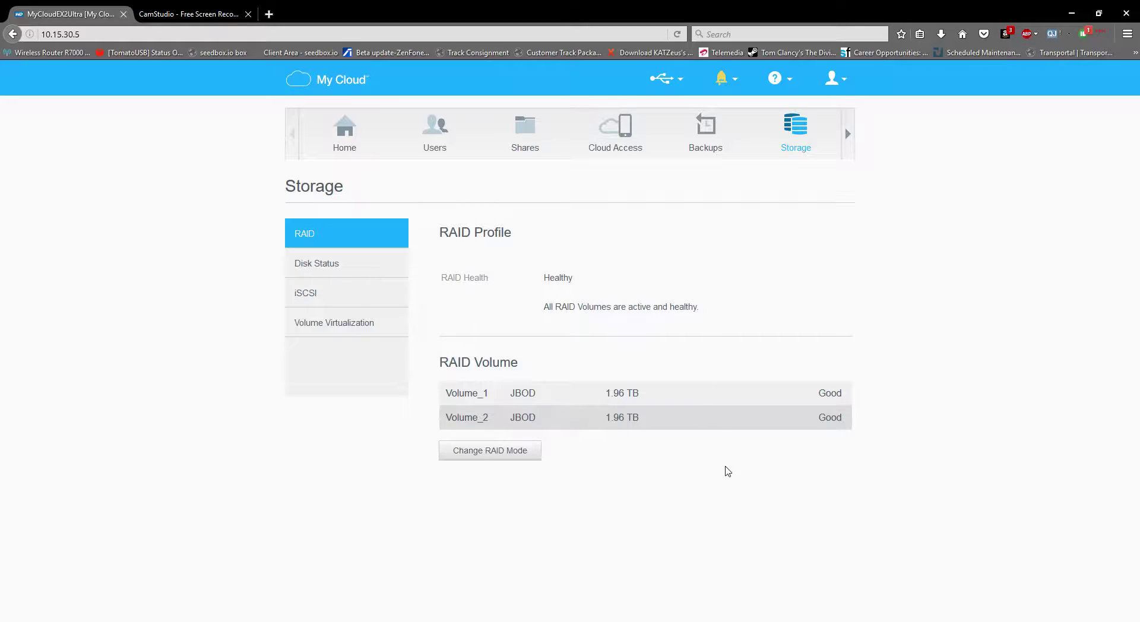
{"action": "left_click", "coordinate": [344, 267]}
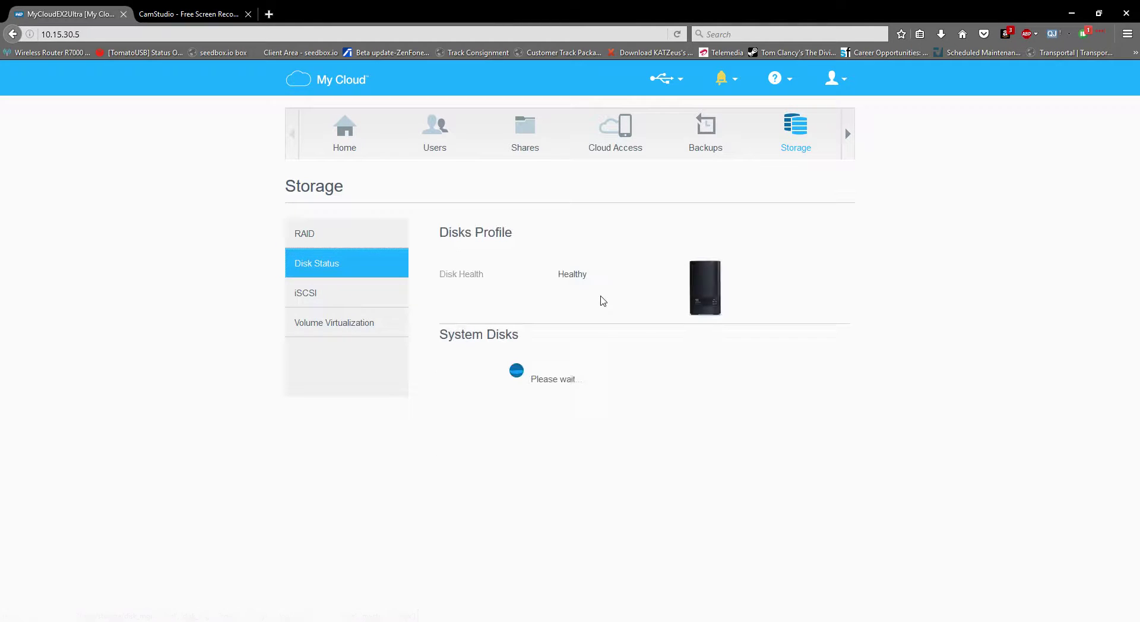
{"action": "left_click", "coordinate": [833, 374]}
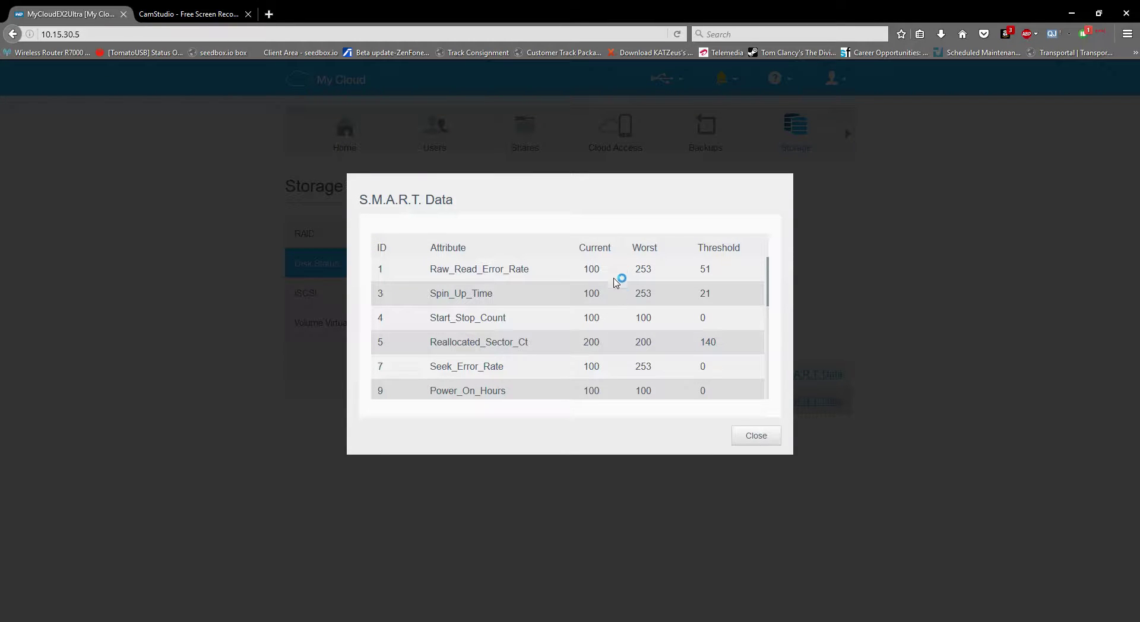
{"action": "scroll", "coordinate": [685, 351], "scroll_direction": "down", "scroll_amount": 6}
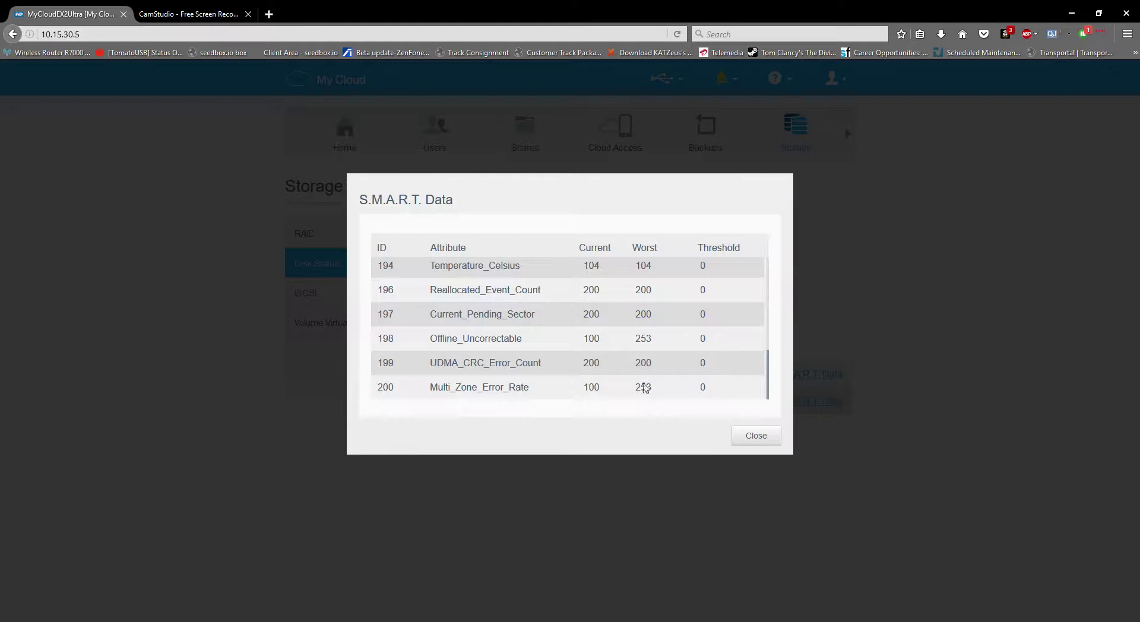
{"action": "left_click", "coordinate": [756, 436]}
- Review the full list of S.M.A.R.T. attributes for Drive2 and close it
{"action": "left_click", "coordinate": [797, 402]}
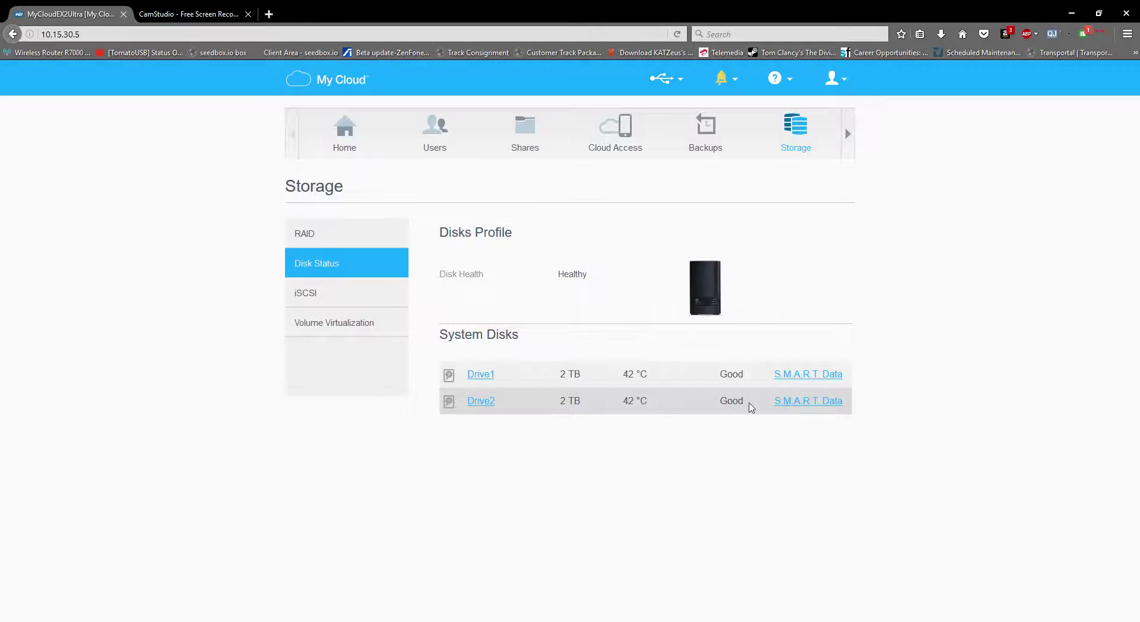
{"action": "scroll", "coordinate": [725, 267], "scroll_direction": "up", "scroll_amount": 3}
{"action": "scroll", "coordinate": [730, 368], "scroll_direction": "down", "scroll_amount": 3}
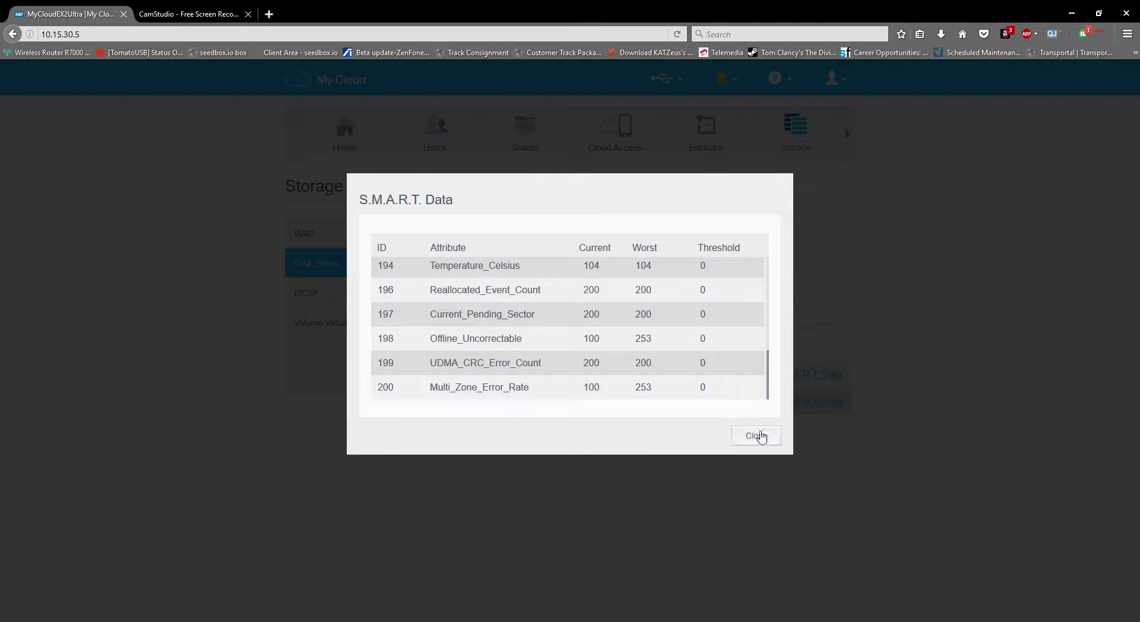
{"action": "left_click", "coordinate": [755, 436]}
- View the hard drive information for Drive1 and Drive2, closing each when done
{"action": "left_click", "coordinate": [482, 375]}
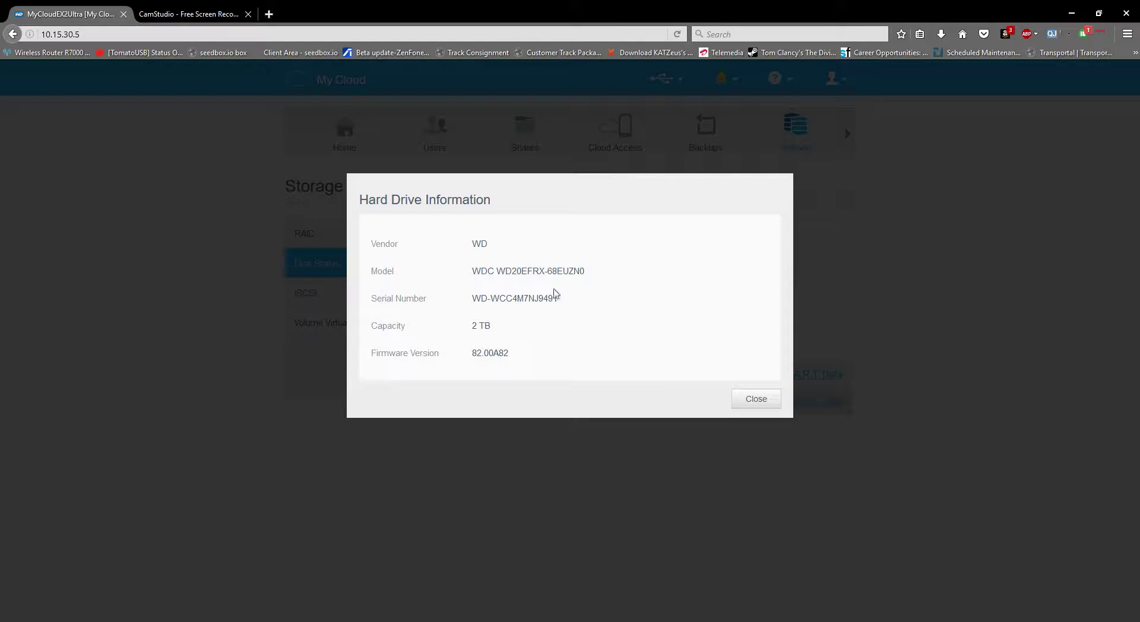
{"action": "left_click", "coordinate": [759, 398]}
{"action": "left_click", "coordinate": [512, 408]}
{"action": "left_click", "coordinate": [751, 401]}
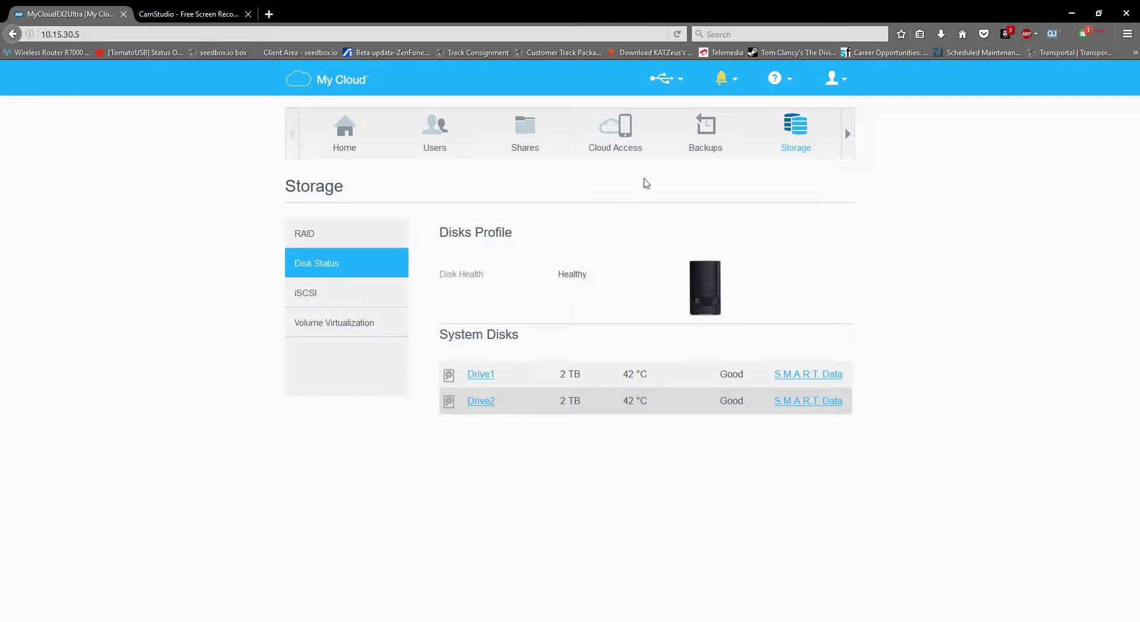
- Check the available firmware update from the Home dashboard and cancel without installing it
{"action": "left_click", "coordinate": [344, 135]}
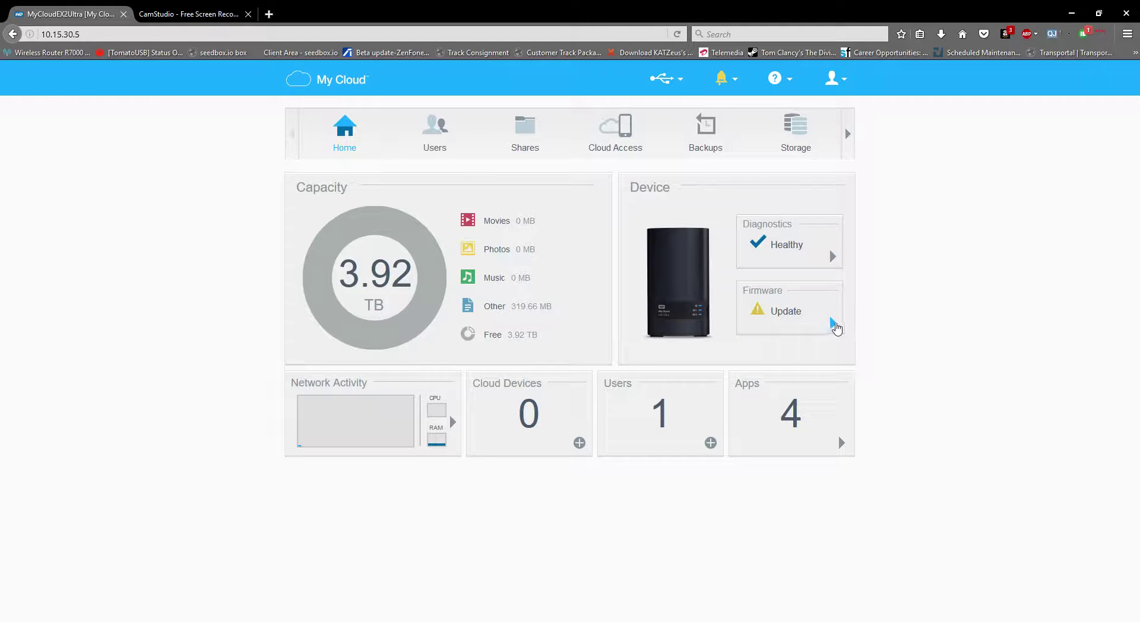
{"action": "left_click", "coordinate": [833, 323]}
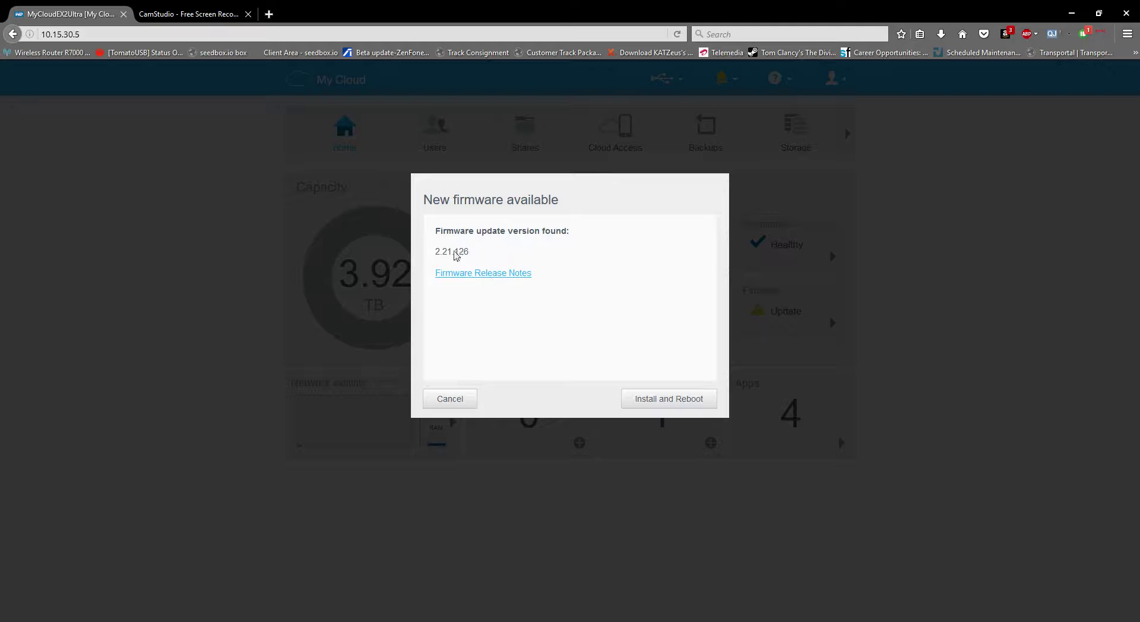
{"action": "left_click", "coordinate": [466, 406]}
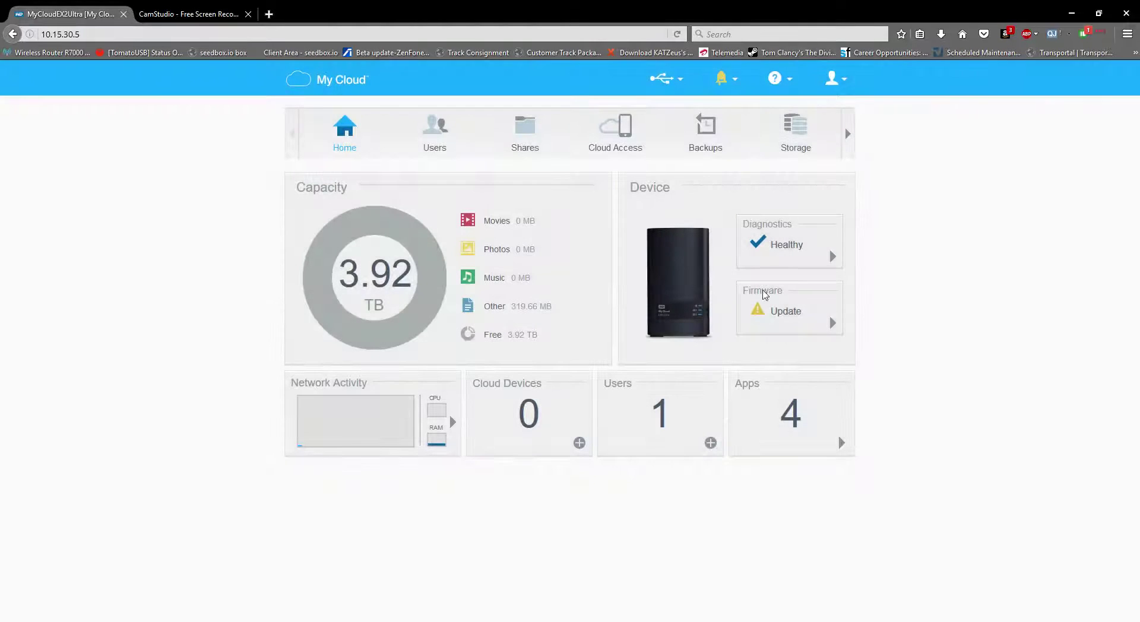
- Open the Firmware Update section of the device settings
{"action": "left_click", "coordinate": [850, 139]}
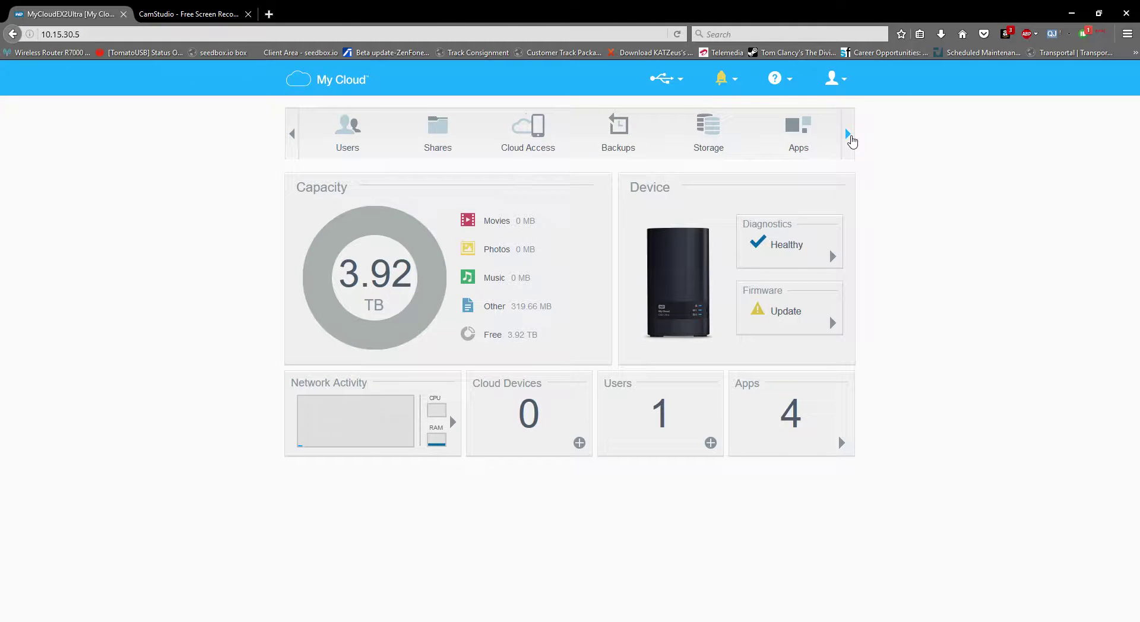
{"action": "left_click", "coordinate": [851, 139]}
{"action": "left_click", "coordinate": [802, 139]}
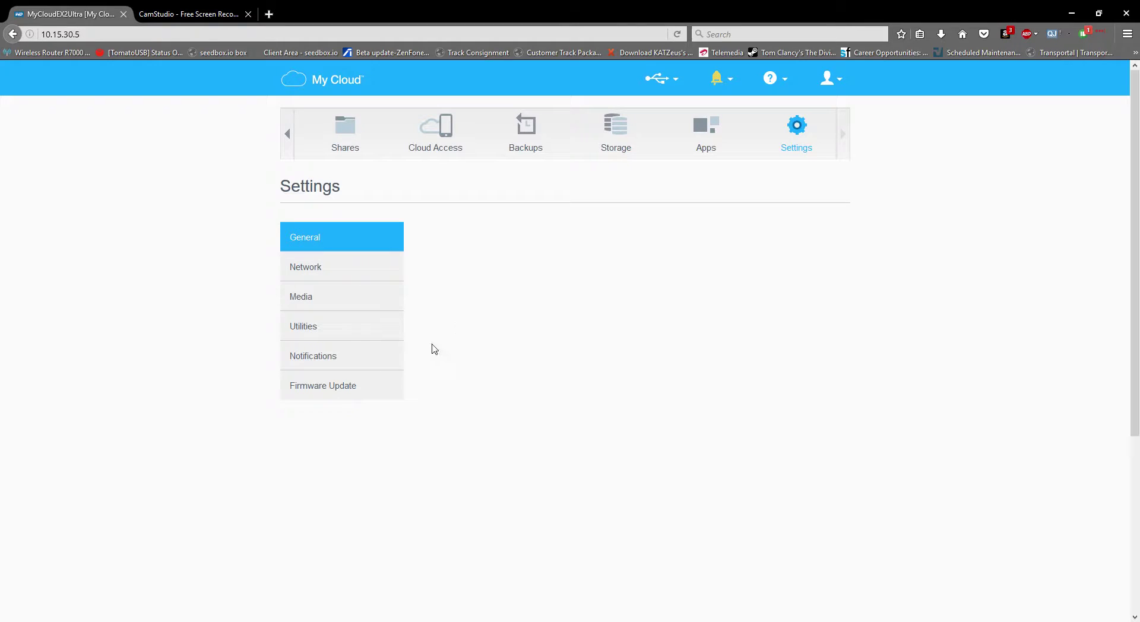
{"action": "left_click", "coordinate": [365, 393]}
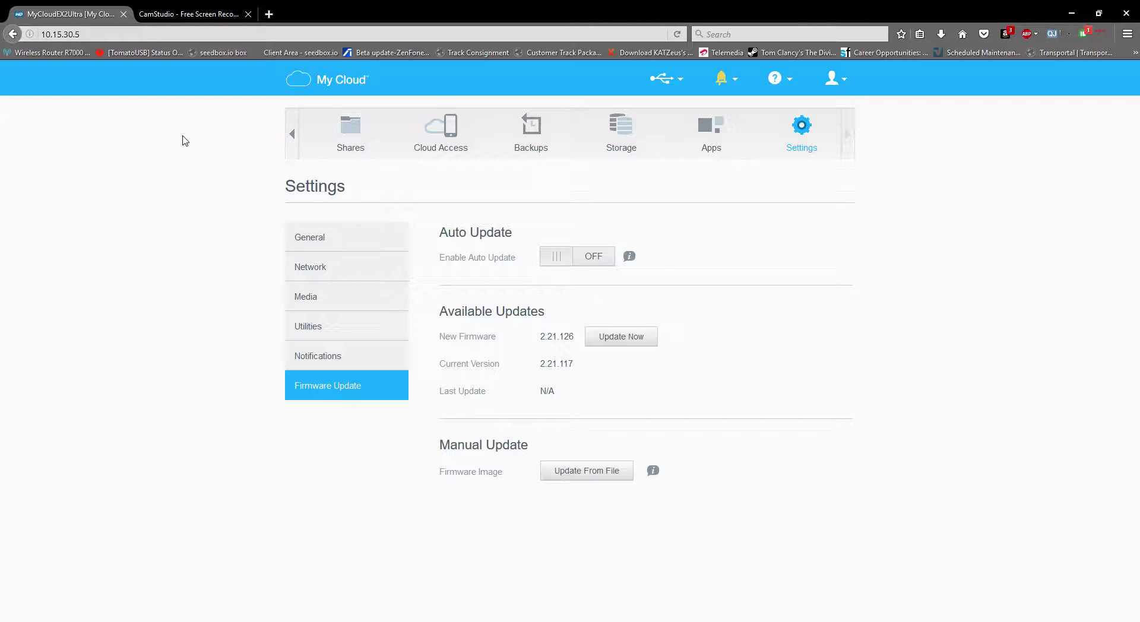
- Try to install the available firmware 2.21.126 with a reboot, and dismiss the resulting dialog
{"action": "left_click", "coordinate": [621, 336]}
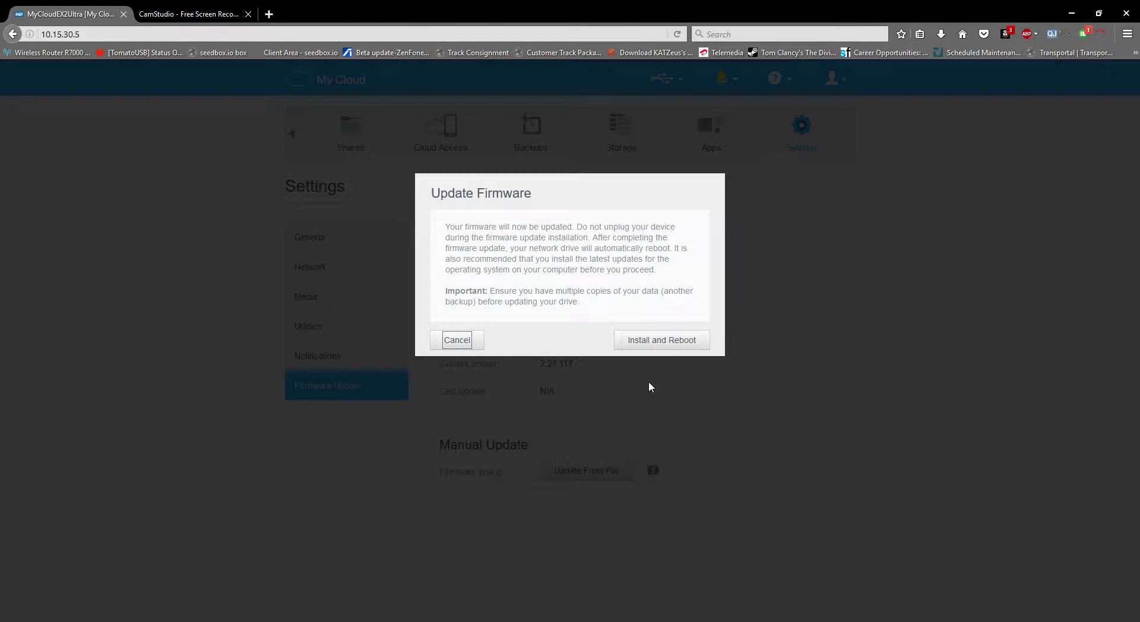
{"action": "left_click", "coordinate": [656, 349]}
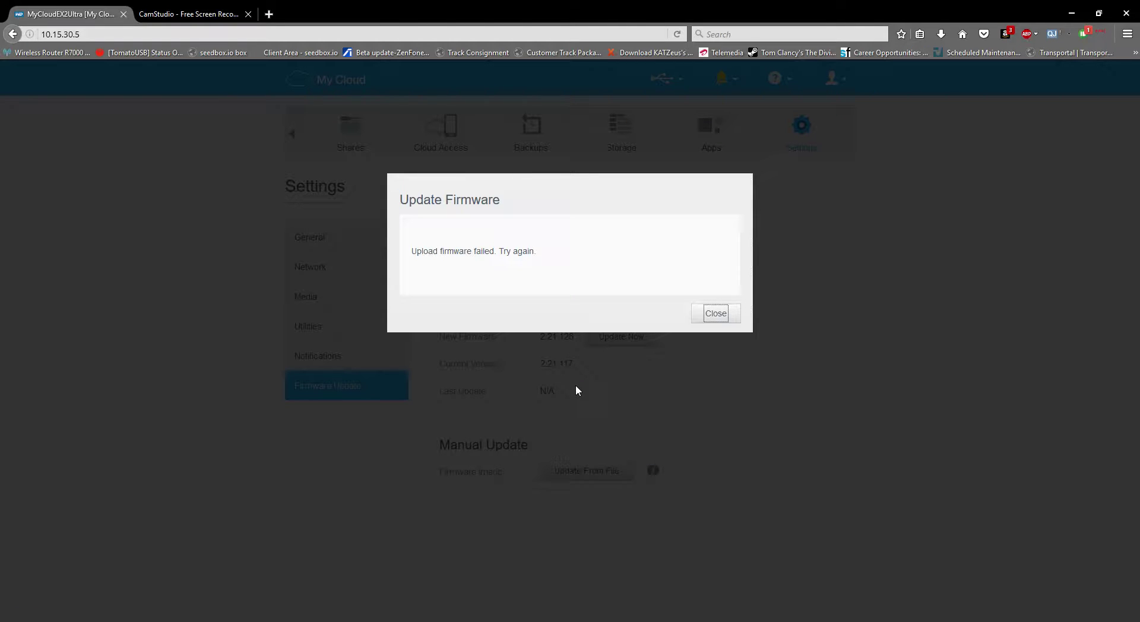
{"action": "left_click", "coordinate": [715, 314]}
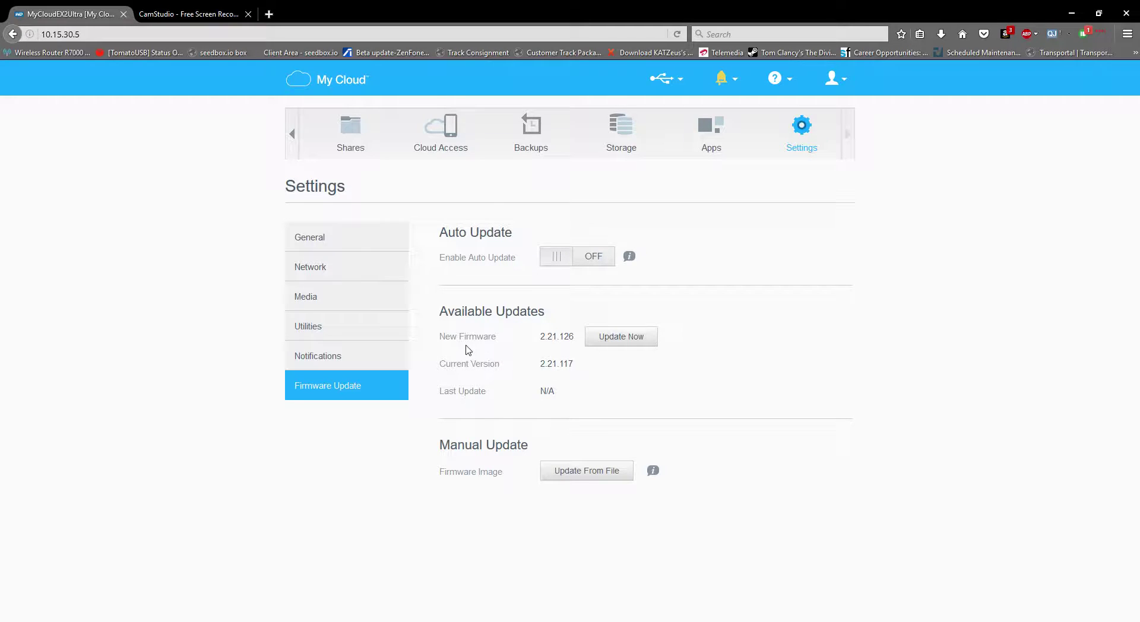
{"action": "left_click_drag", "start_coordinate": [542, 374], "coordinate": [585, 372]}
{"action": "left_click", "coordinate": [612, 394]}
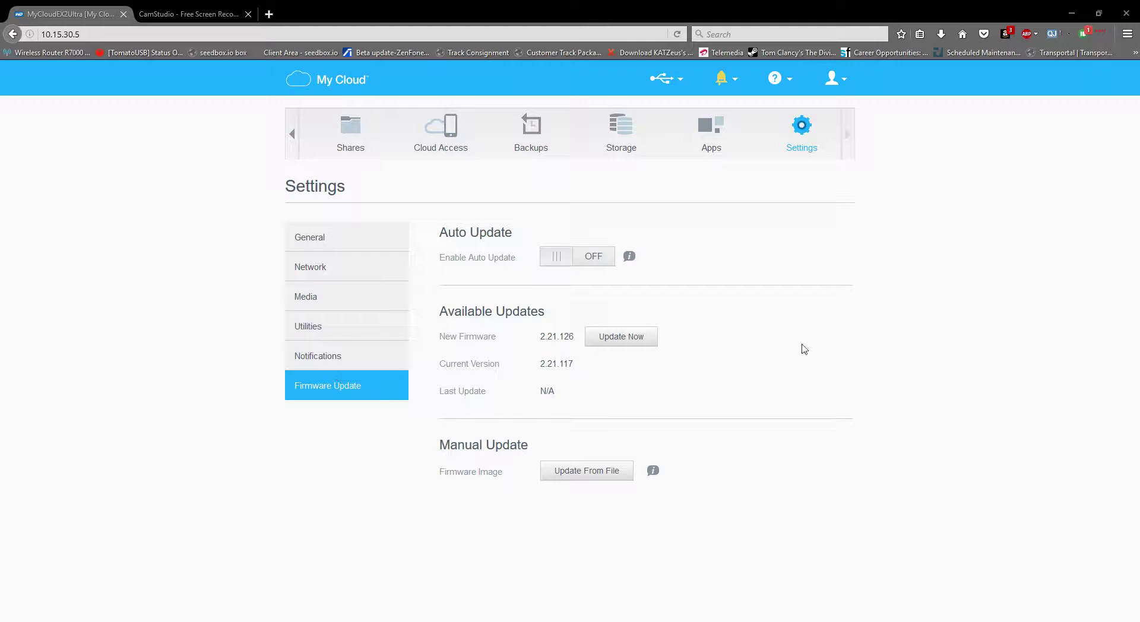
- Try to update the firmware manually from an image file with a reboot, and dismiss the resulting dialog
{"action": "left_click", "coordinate": [588, 474]}
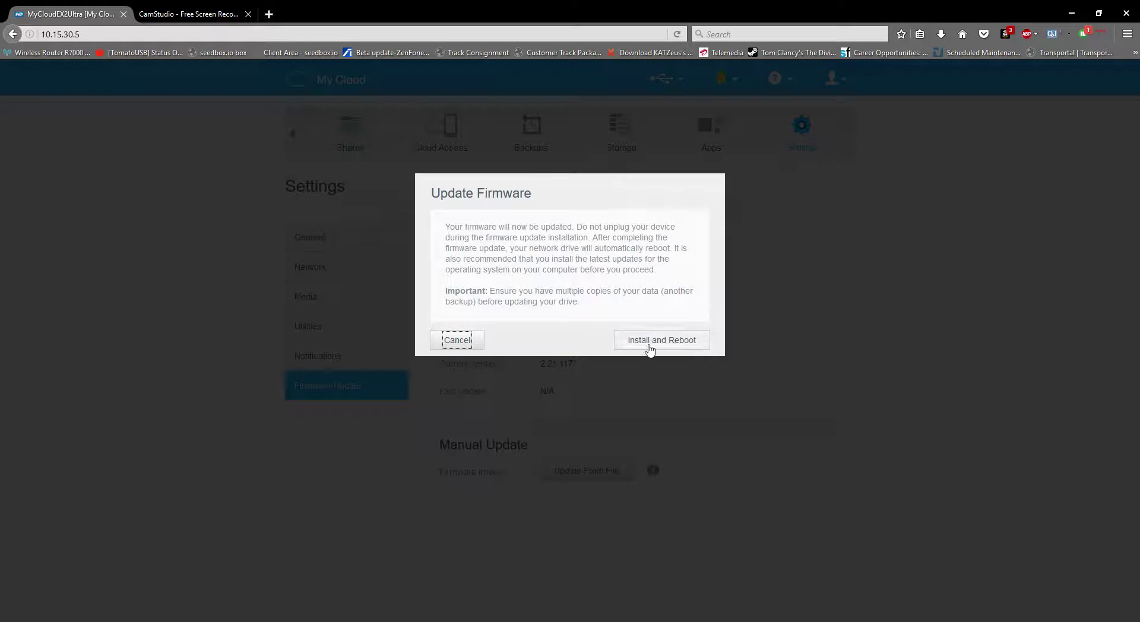
{"action": "left_click", "coordinate": [649, 347]}
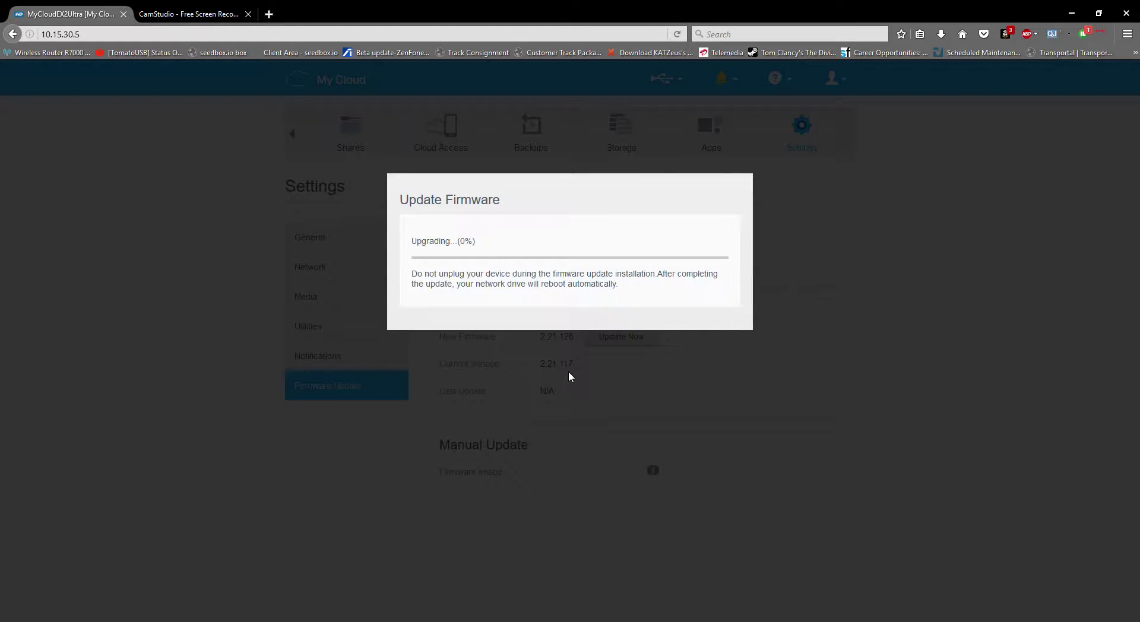
{"action": "left_click", "coordinate": [716, 315]}
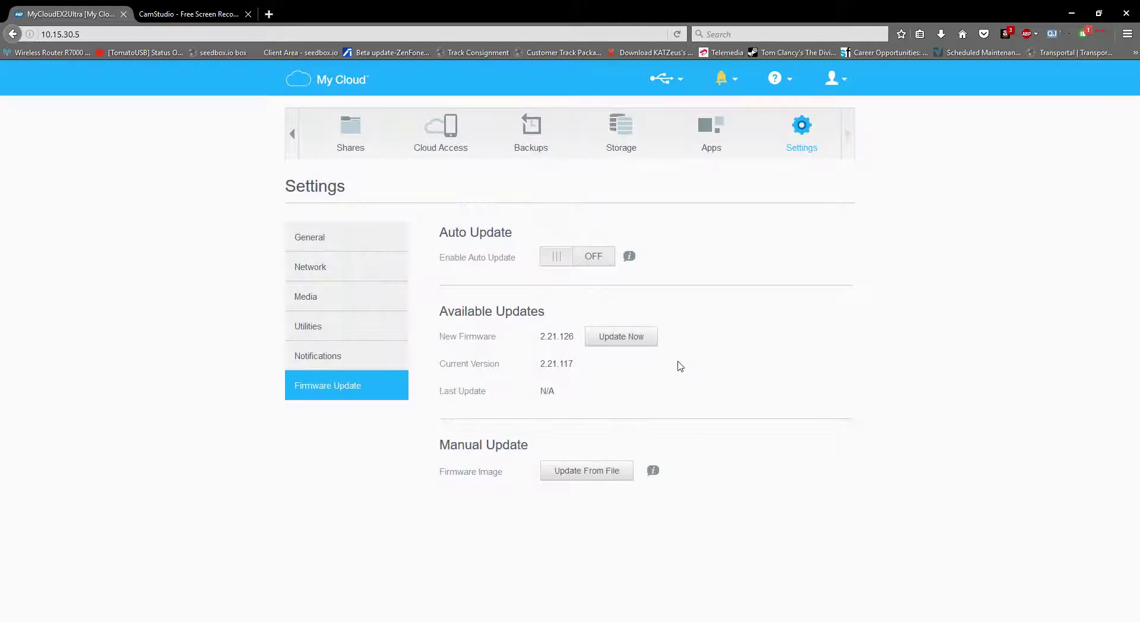
- Open the release notes for the available firmware 2.21.126
{"action": "left_click", "coordinate": [623, 337]}
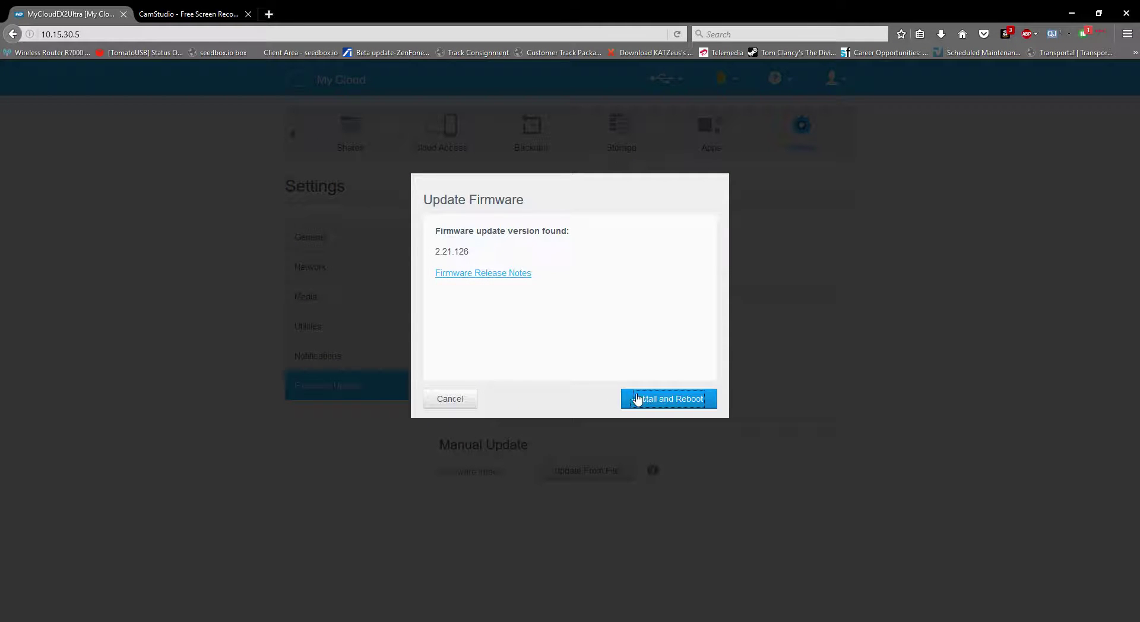
{"action": "left_click", "coordinate": [499, 275]}
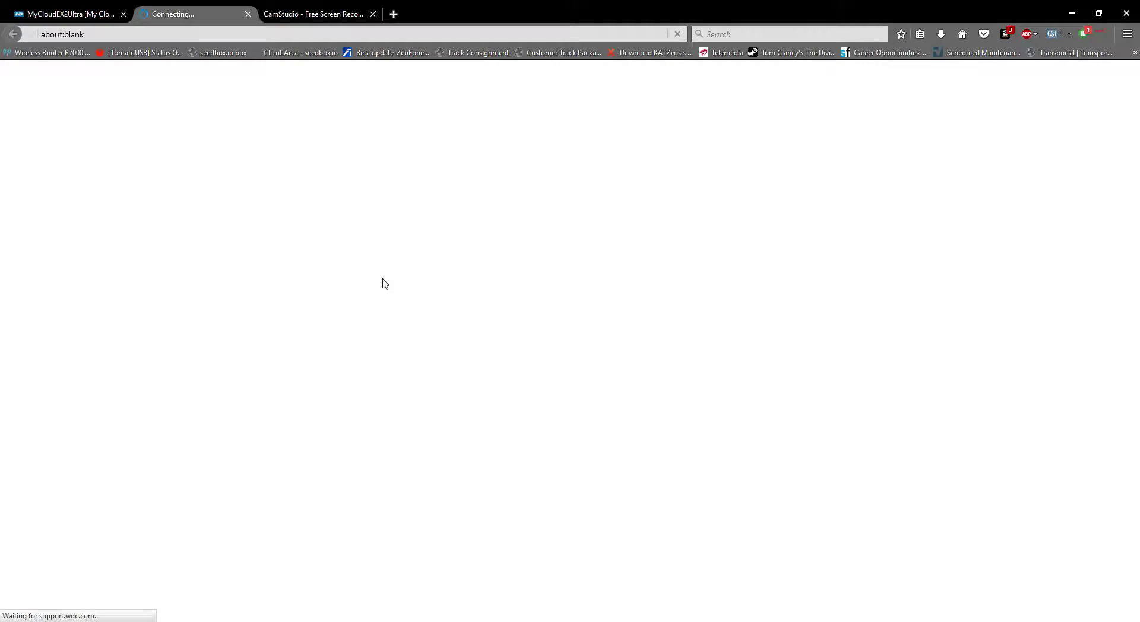